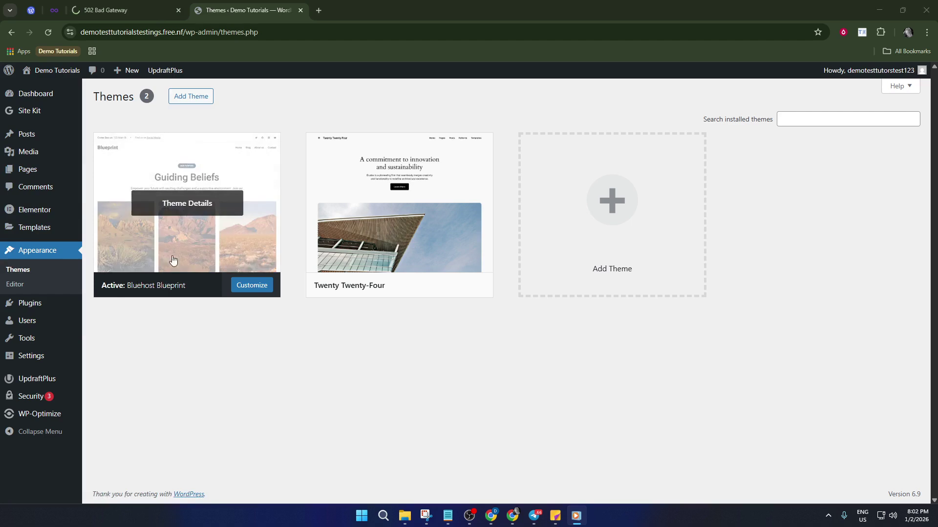
# Step: Open the active Bluehost Blueprint theme for customization and start editing its Blog Home template
pyautogui.click(250, 286)
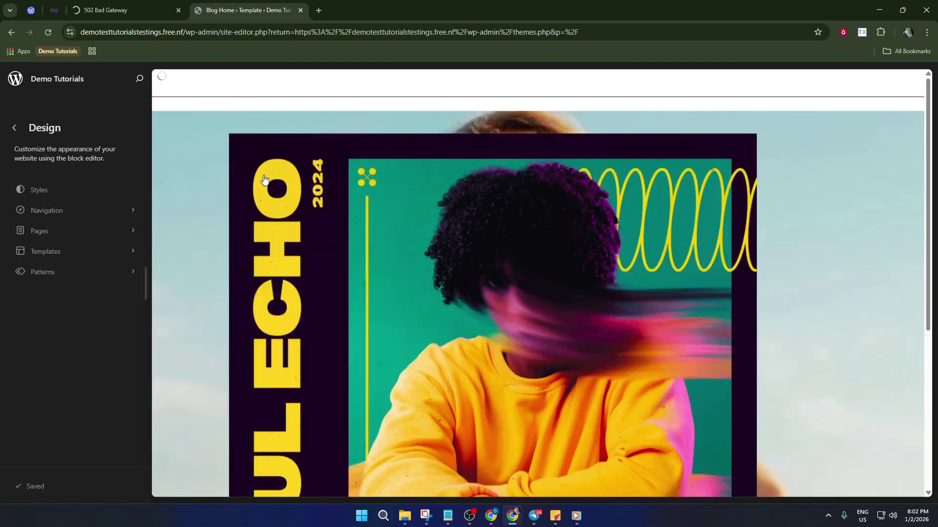
pyautogui.click(337, 213)
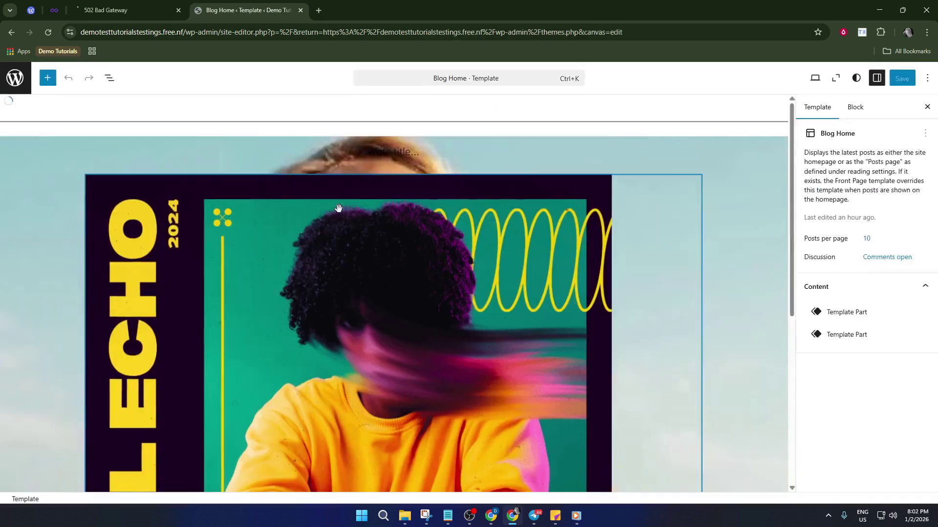
pyautogui.click(395, 195)
pyautogui.click(486, 79)
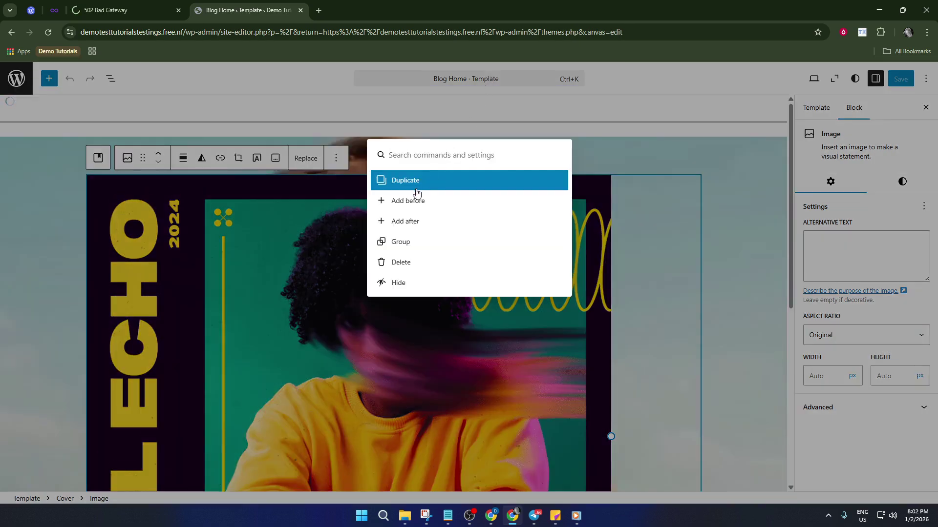
pyautogui.click(312, 202)
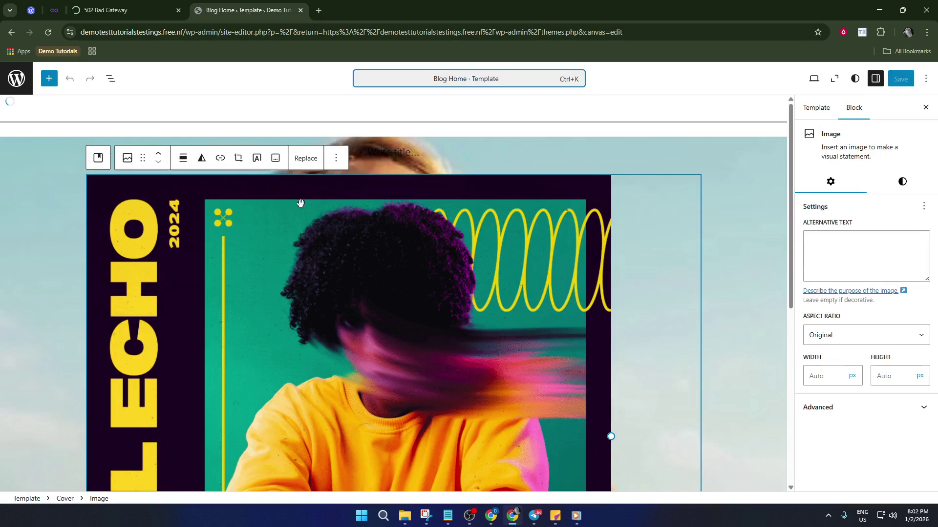
pyautogui.click(14, 79)
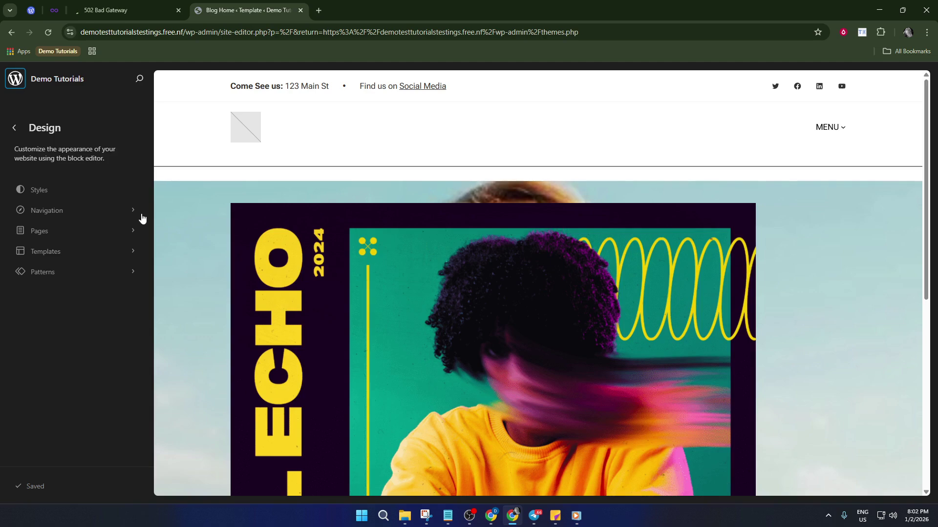
# Step: Delete the large poster image and the cover block behind it from the Blog Home template
pyautogui.scroll(-1, 362, 230)
pyautogui.click(363, 231)
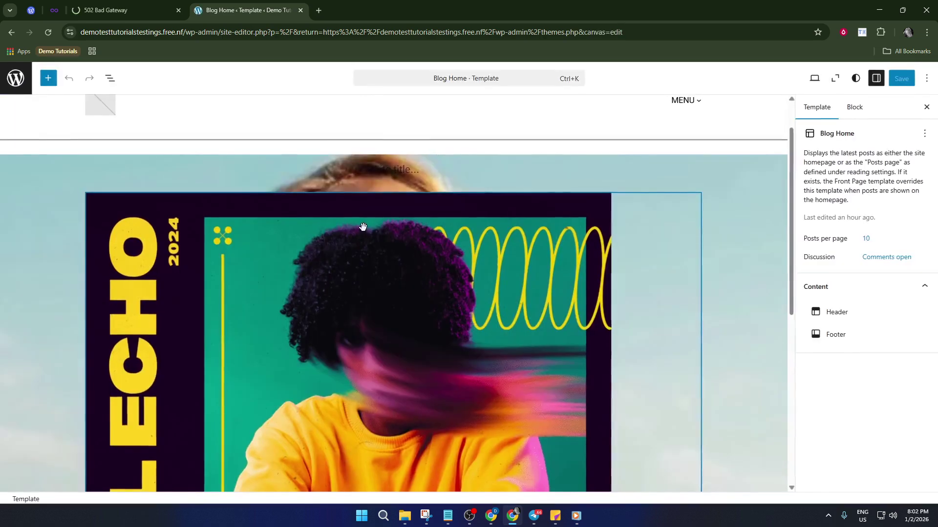
pyautogui.click(431, 260)
pyautogui.press('Delete')
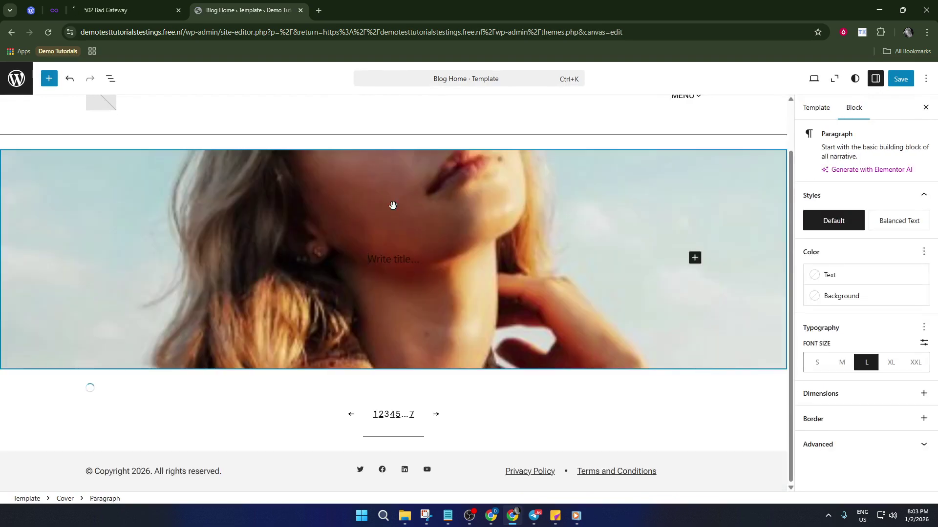
pyautogui.press('Delete')
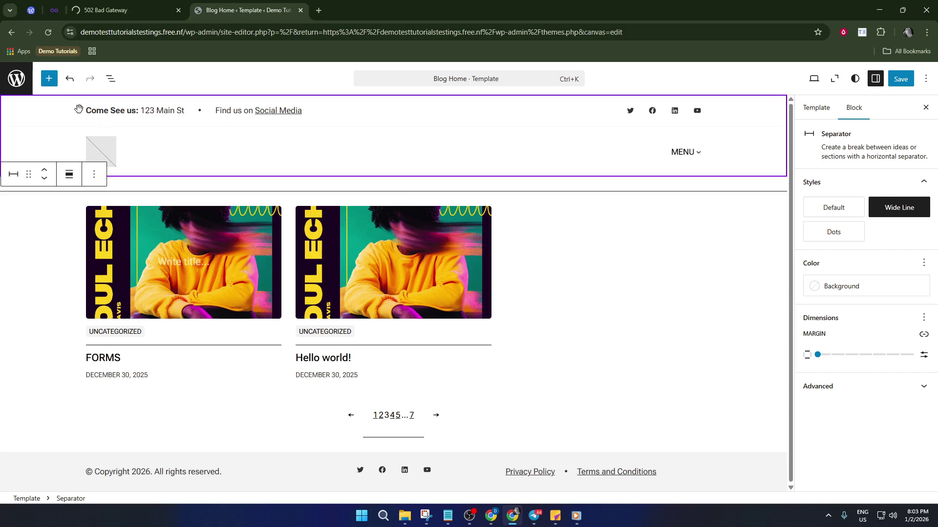
# Step: Delete the Post Template block with the grid of posts from the Query Loop, accepting the removal
pyautogui.click(48, 78)
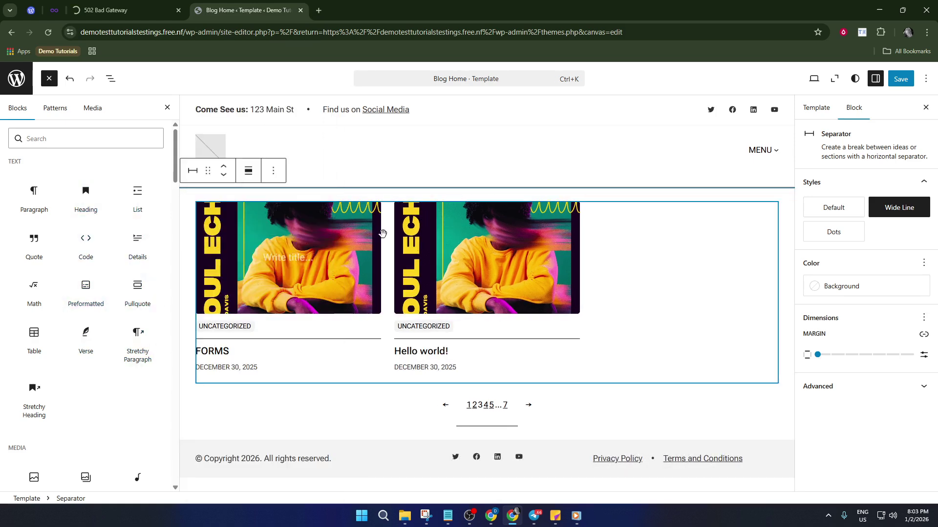
pyautogui.click(604, 252)
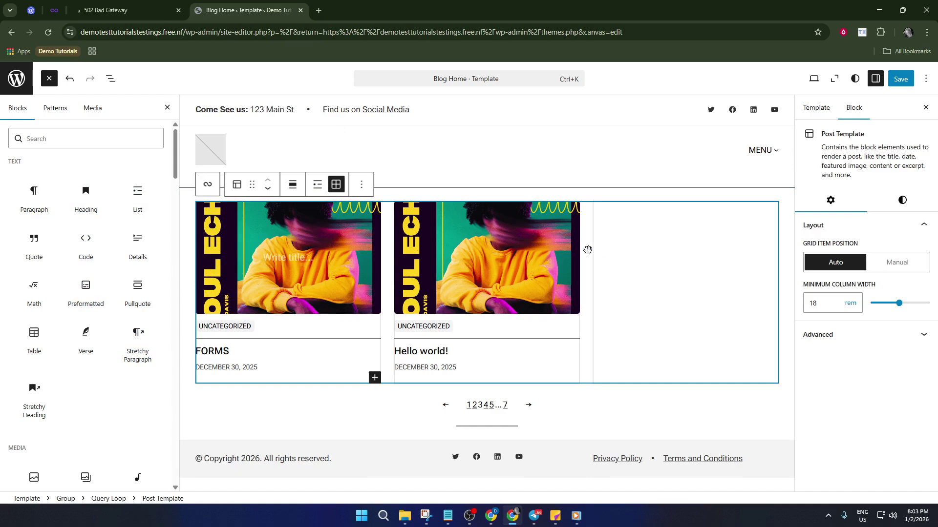
pyautogui.press('Delete')
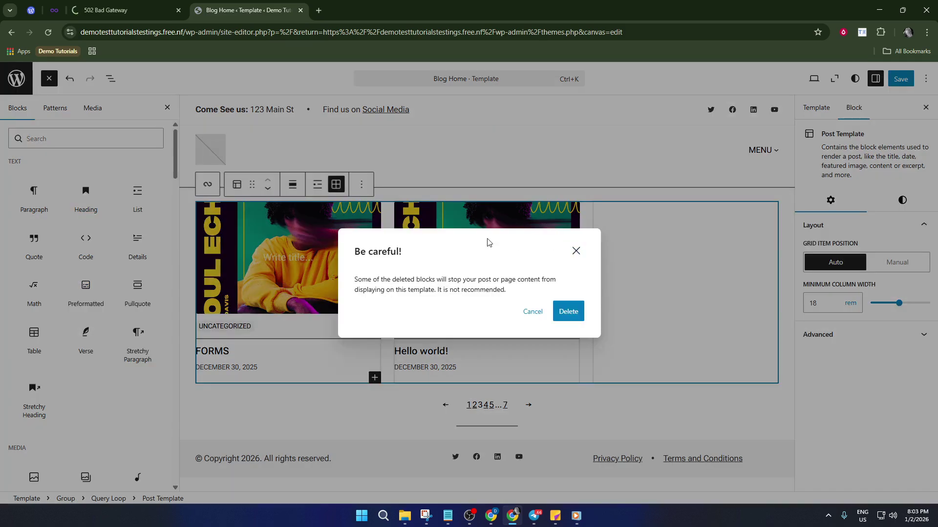
pyautogui.click(569, 311)
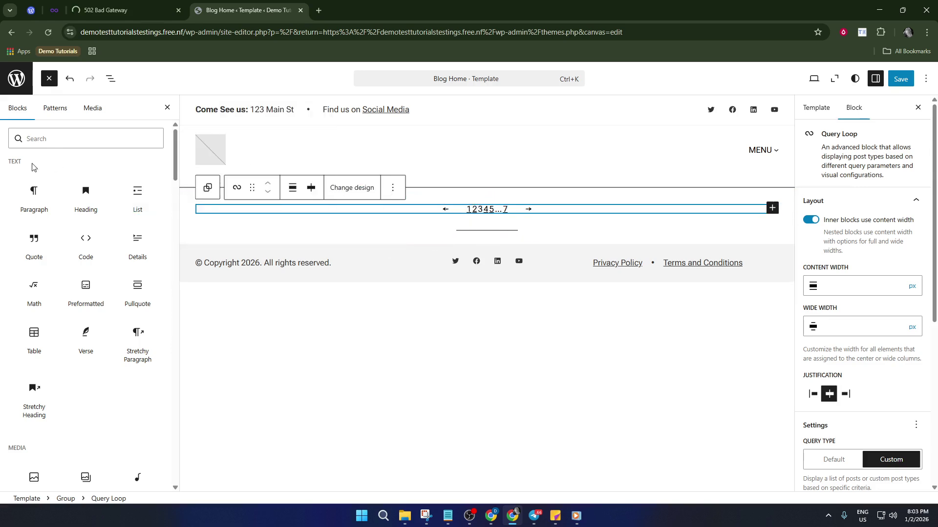
# Step: Look through the block library's categories to find the blocks available under Widgets
pyautogui.moveTo(30, 199)
pyautogui.click(50, 80)
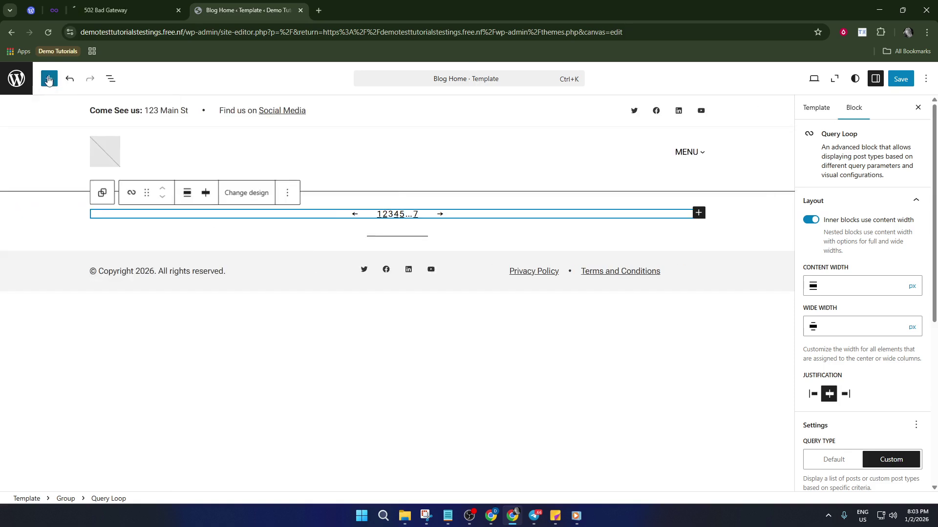
pyautogui.click(47, 80)
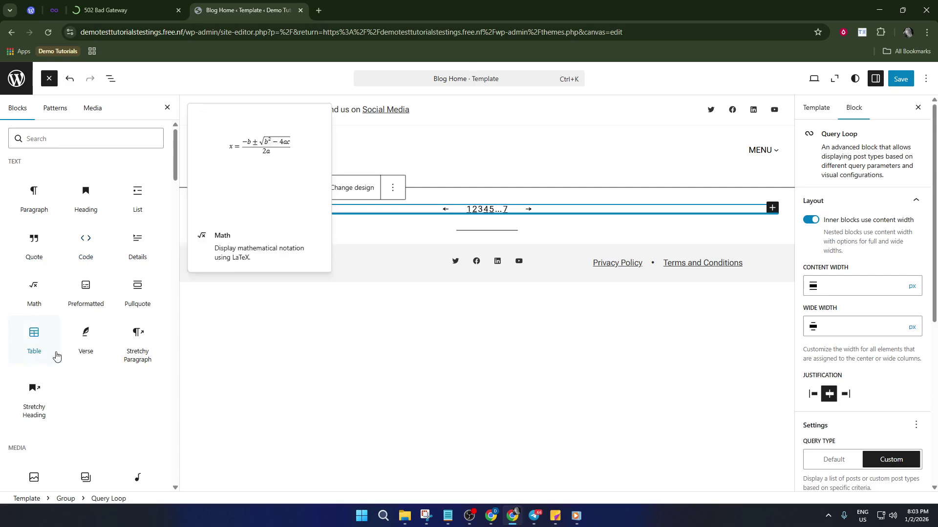
pyautogui.scroll(-9, 81, 308)
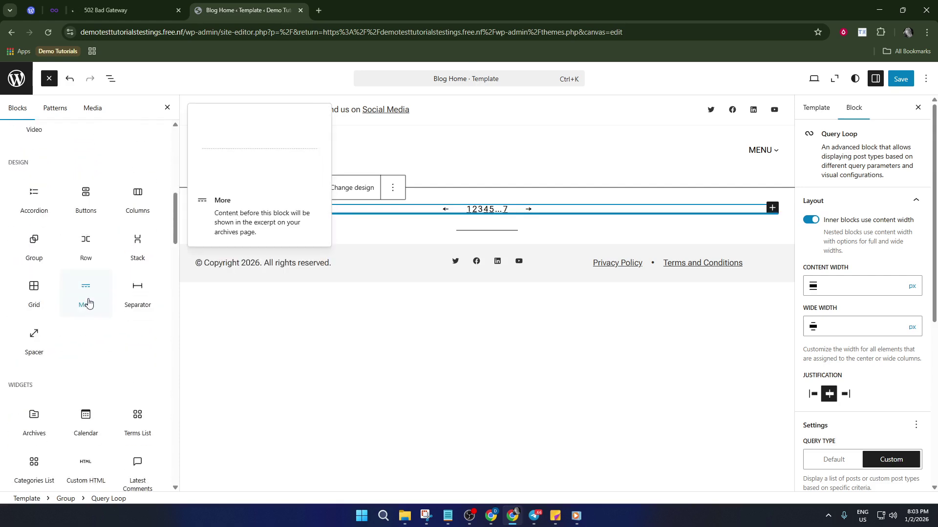
pyautogui.scroll(-3, 86, 301)
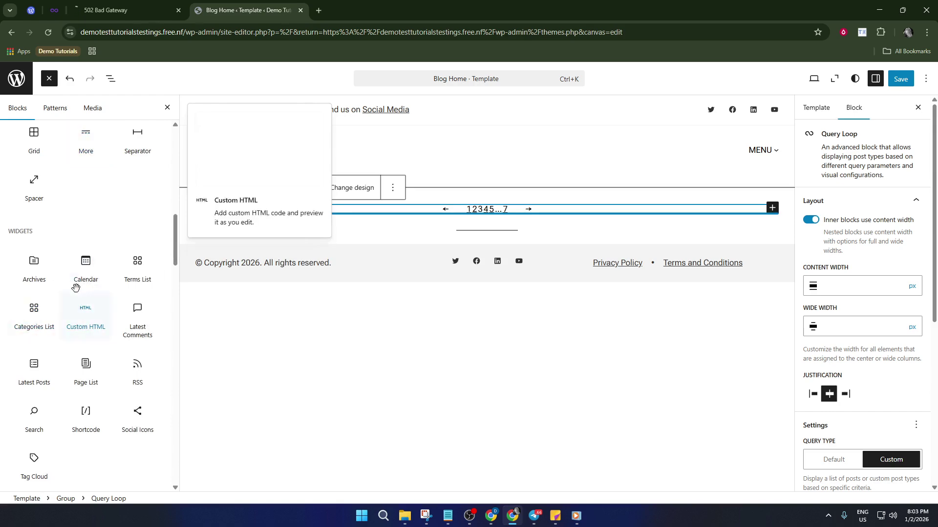
pyautogui.scroll(-2, 125, 246)
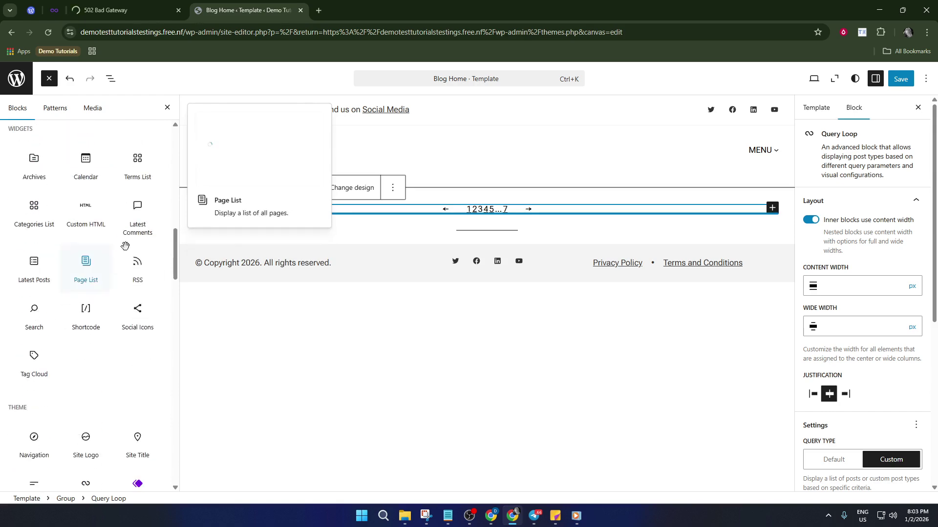
pyautogui.scroll(1, 62, 230)
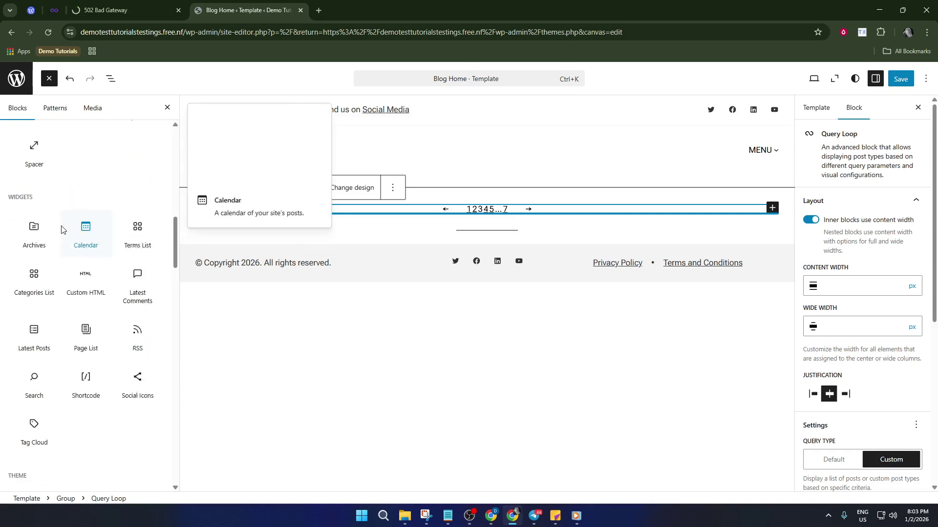
pyautogui.scroll(1, 56, 224)
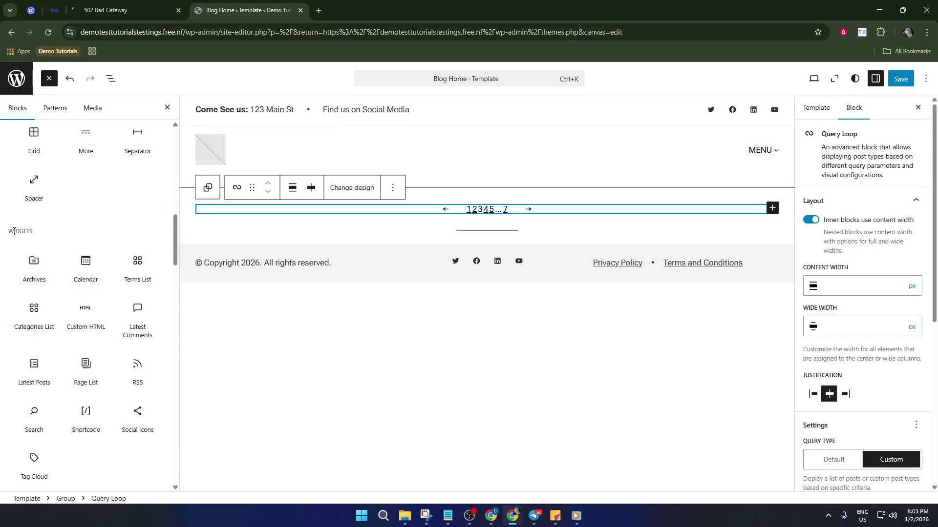
# Step: Try to place a Calendar widget block in the area between the header and the footer
pyautogui.moveTo(9, 233); pyautogui.dragTo(366, 192)
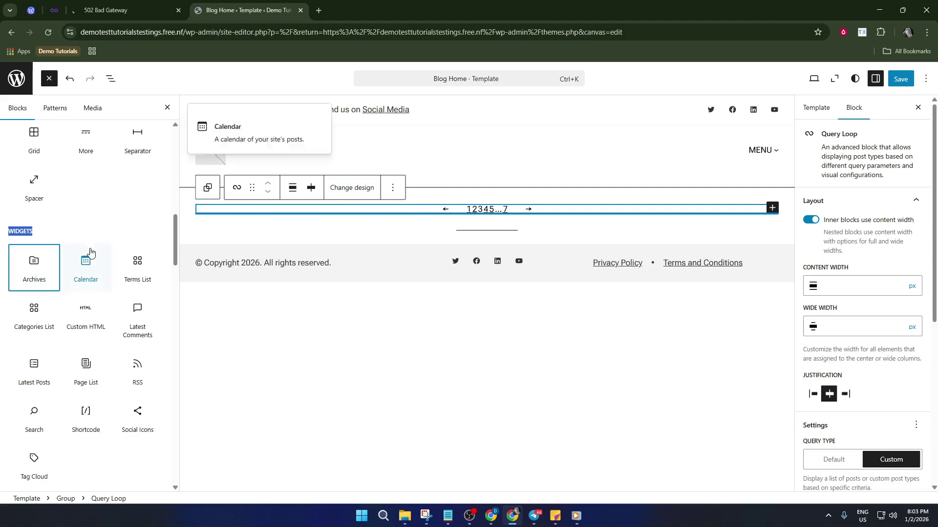
pyautogui.moveTo(87, 260); pyautogui.dragTo(372, 195)
pyautogui.click(396, 245)
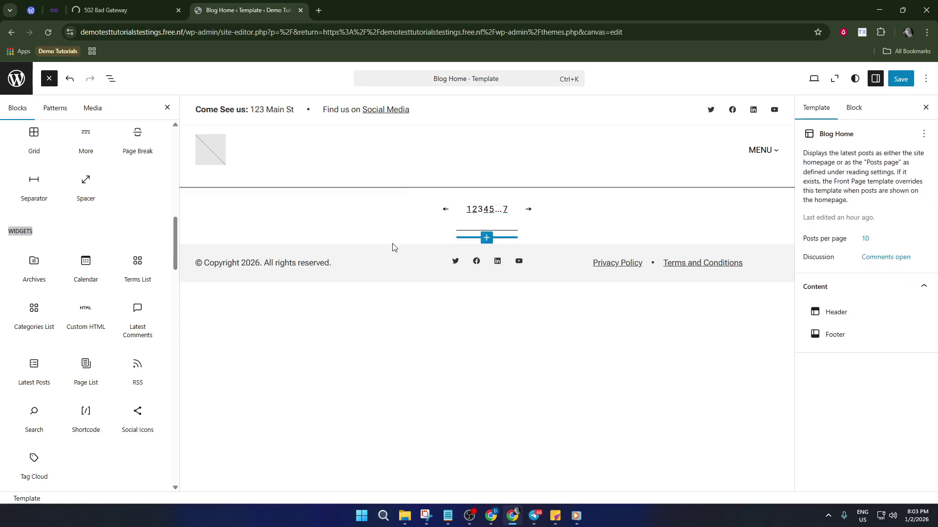
# Step: Insert a Calendar widget block directly below the group containing the page-number links
pyautogui.moveTo(300, 182)
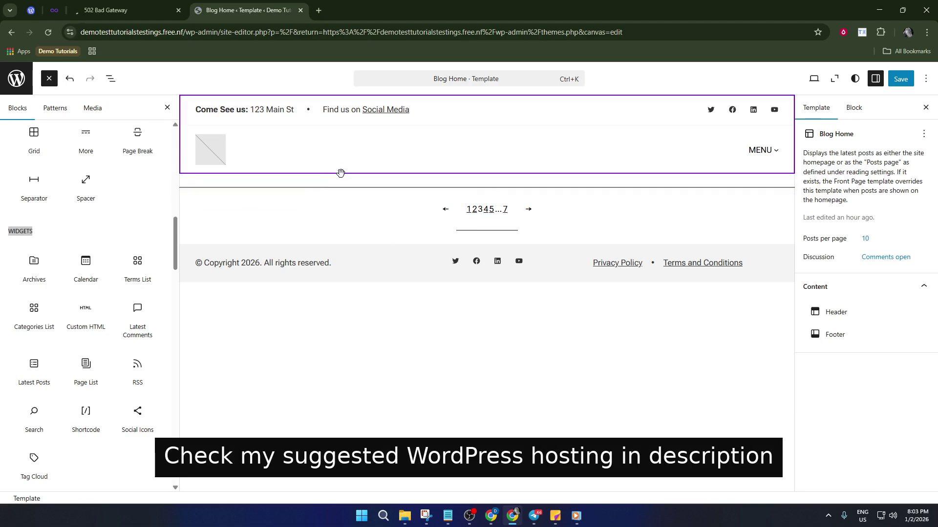
pyautogui.click(343, 206)
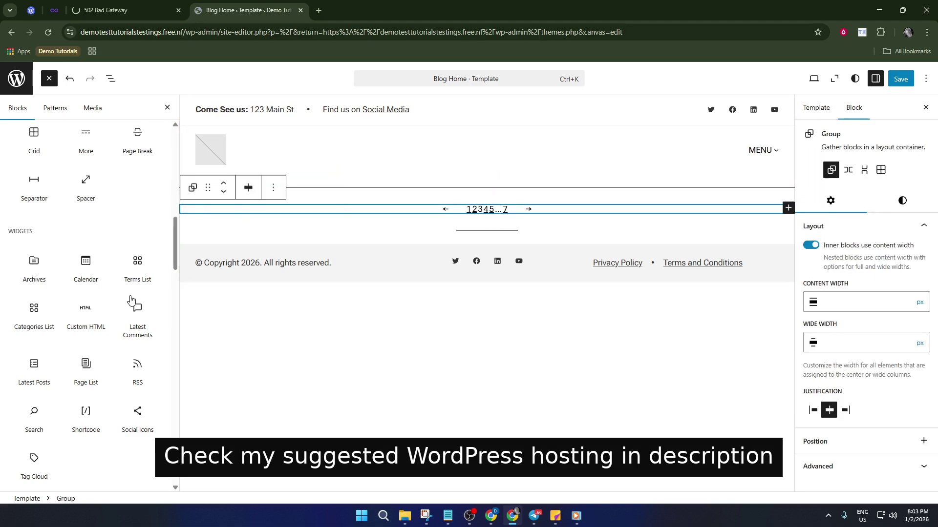
pyautogui.scroll(-2, 86, 280)
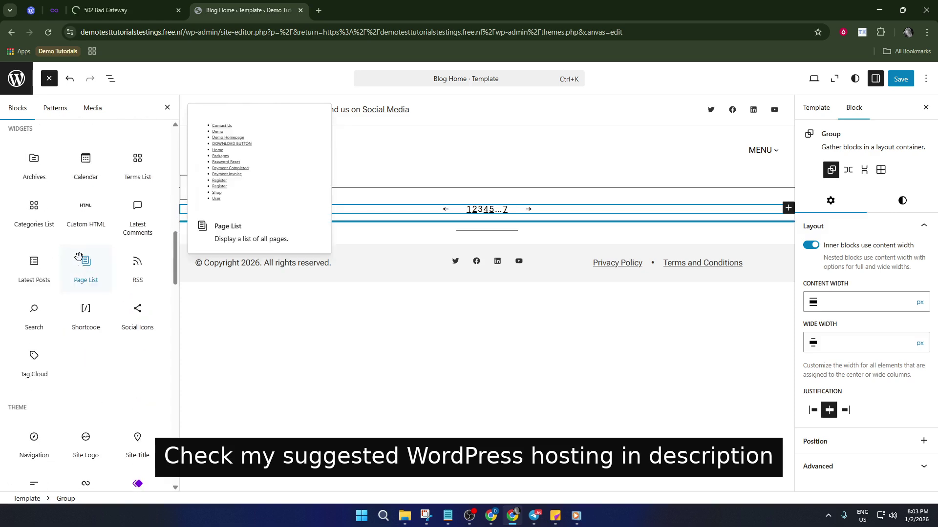
pyautogui.scroll(1, 88, 227)
pyautogui.moveTo(92, 228); pyautogui.dragTo(455, 234)
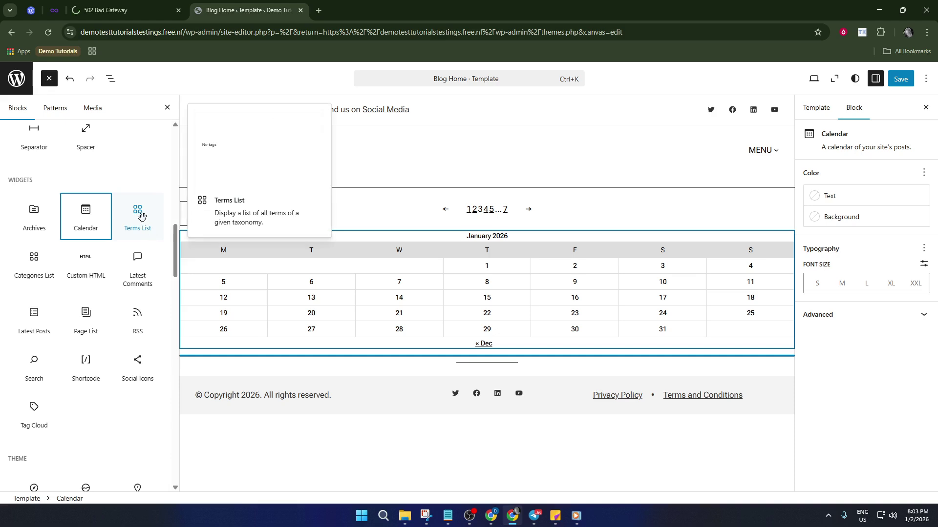
# Step: Add a Terms List block beneath the calendar and a Latest Posts block below the Terms List
pyautogui.moveTo(139, 214); pyautogui.dragTo(243, 366)
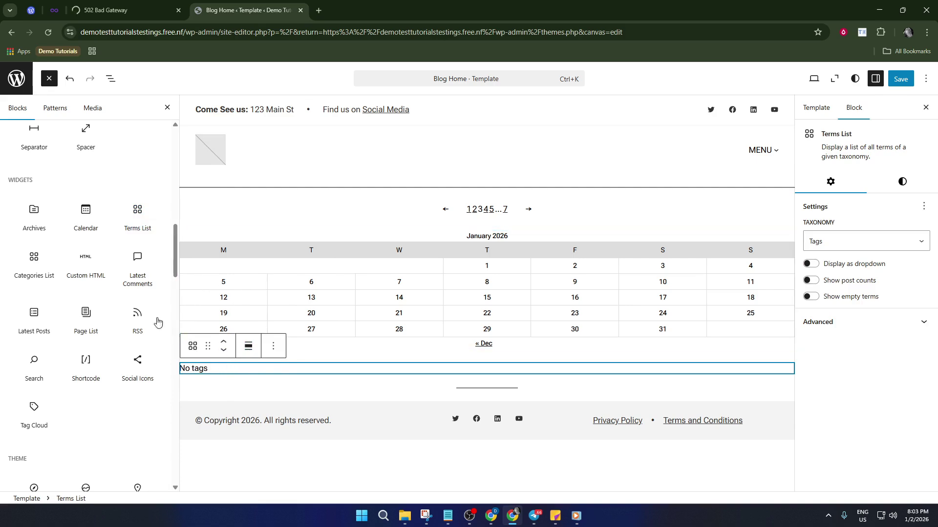
pyautogui.moveTo(128, 257)
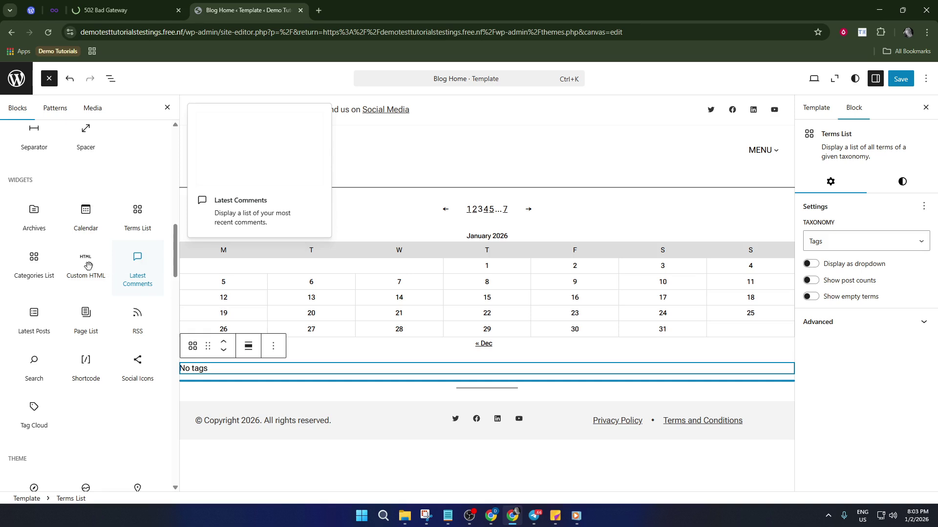
pyautogui.moveTo(95, 278)
pyautogui.moveTo(35, 260)
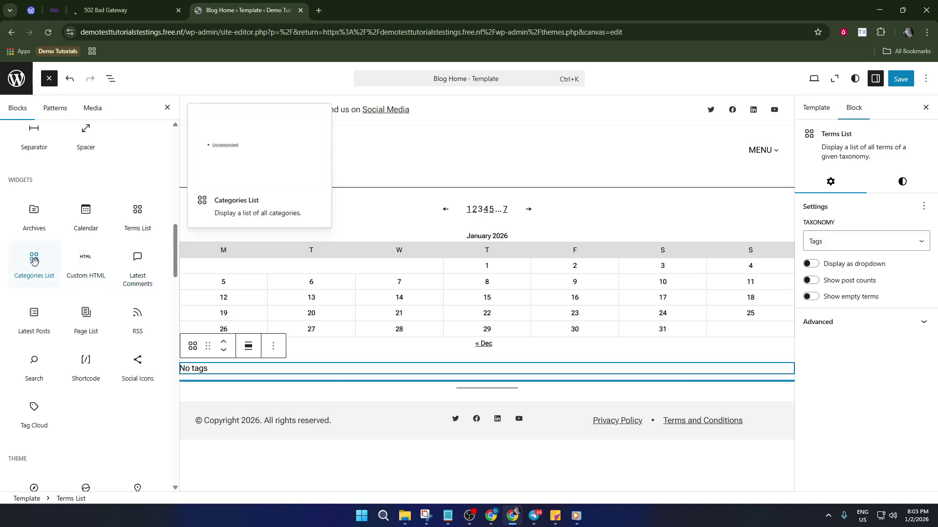
pyautogui.moveTo(35, 319)
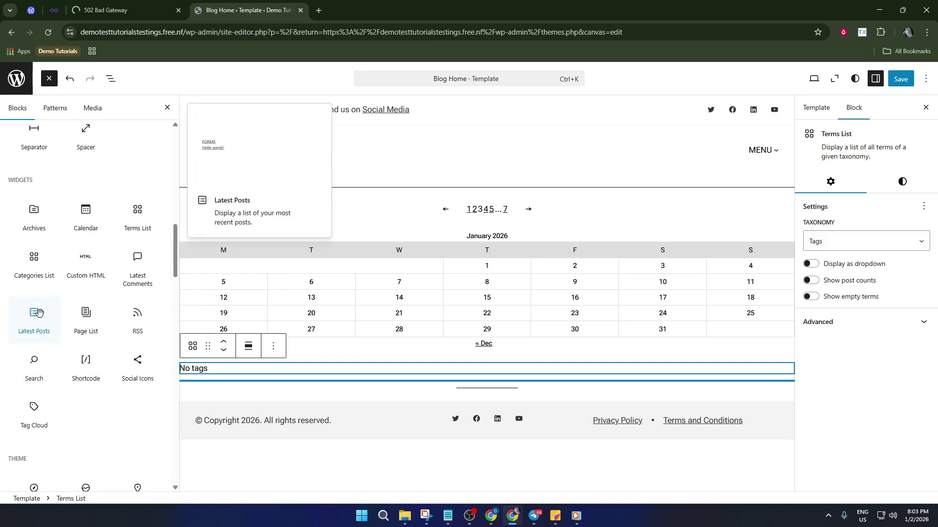
pyautogui.moveTo(36, 313); pyautogui.dragTo(218, 390)
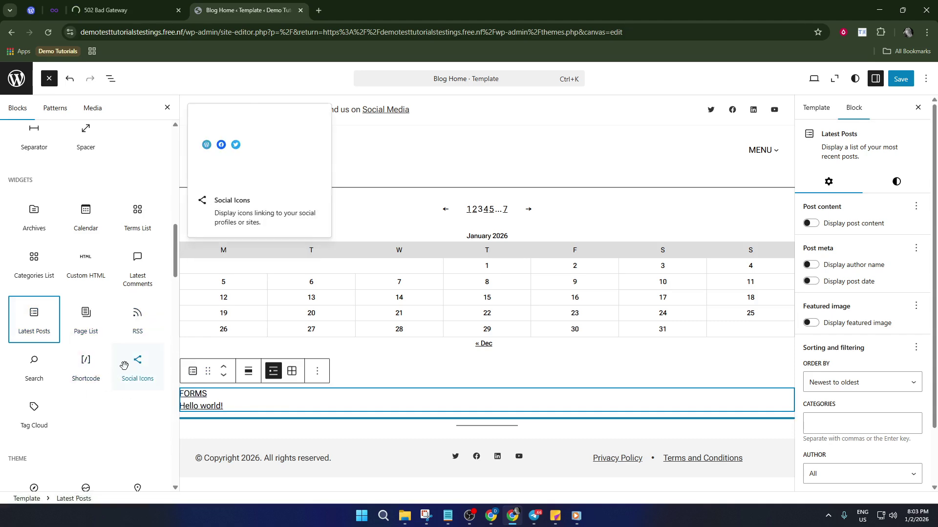
# Step: Try to add an Archives block between the Terms List and the Latest Posts block
pyautogui.moveTo(123, 365); pyautogui.dragTo(247, 375)
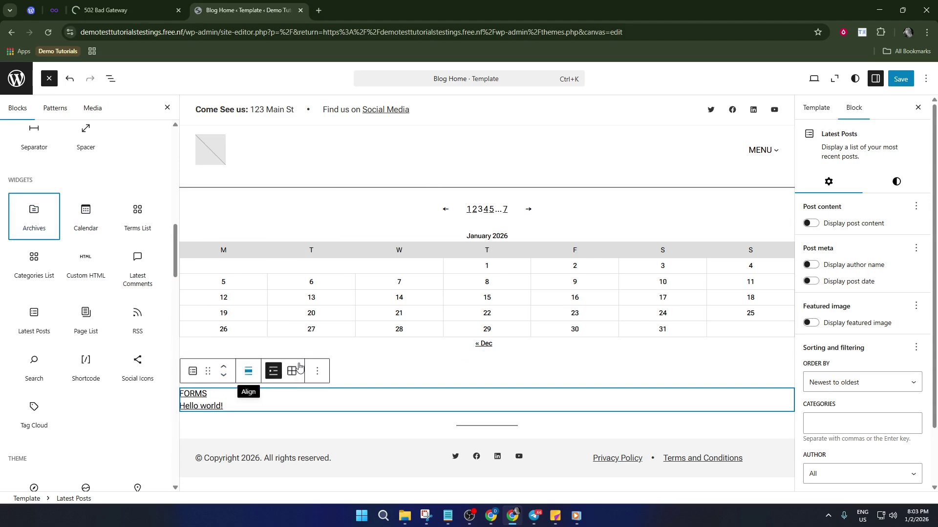
pyautogui.click(362, 367)
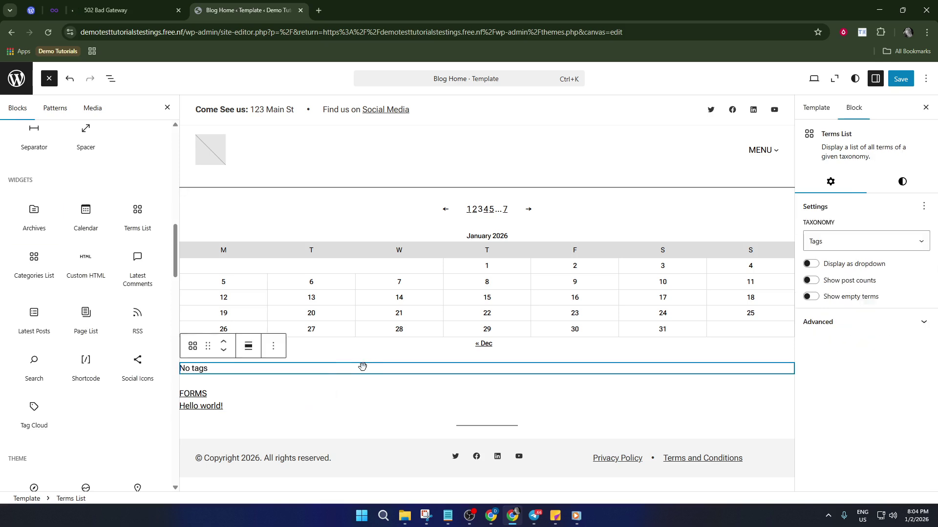
pyautogui.click(333, 359)
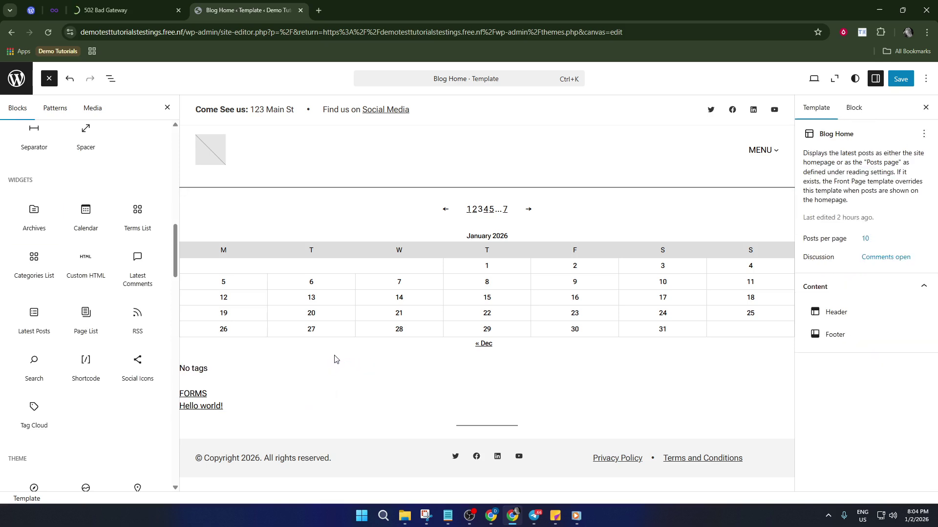
# Step: Add a Tag Cloud block beneath the Latest Posts block and deselect it
pyautogui.click(271, 367)
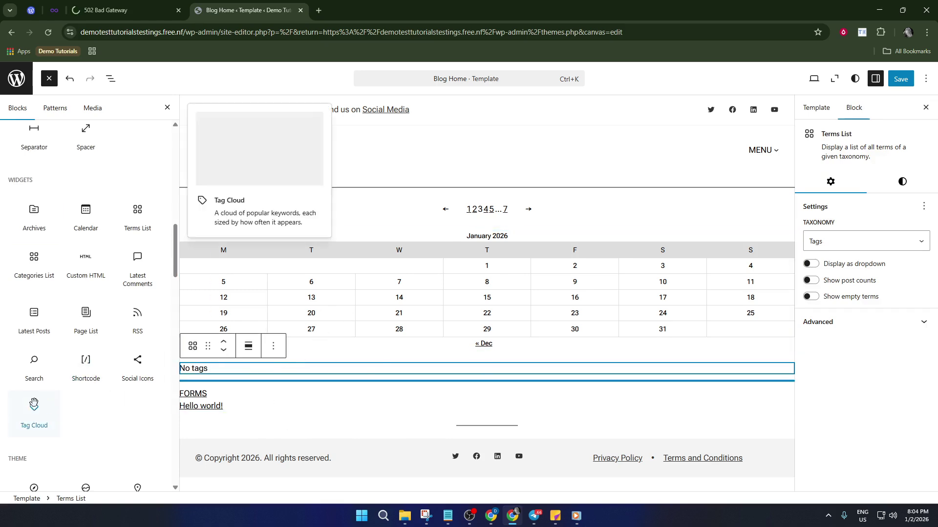
pyautogui.moveTo(34, 413); pyautogui.dragTo(186, 425)
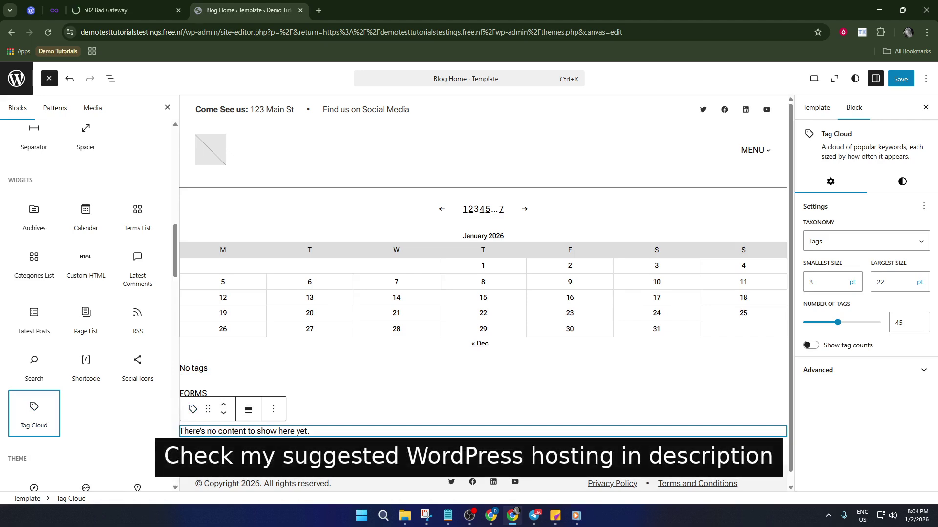
pyautogui.click(322, 455)
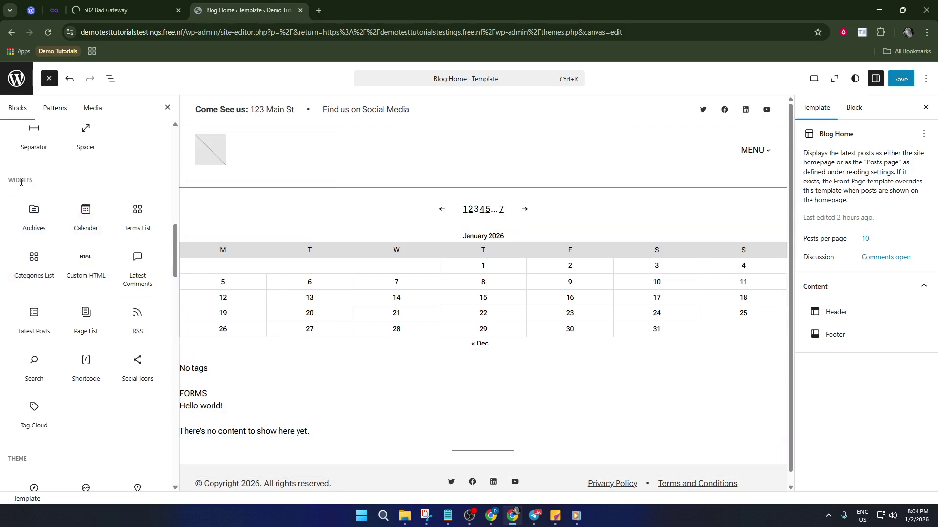
pyautogui.moveTo(7, 182); pyautogui.dragTo(39, 186)
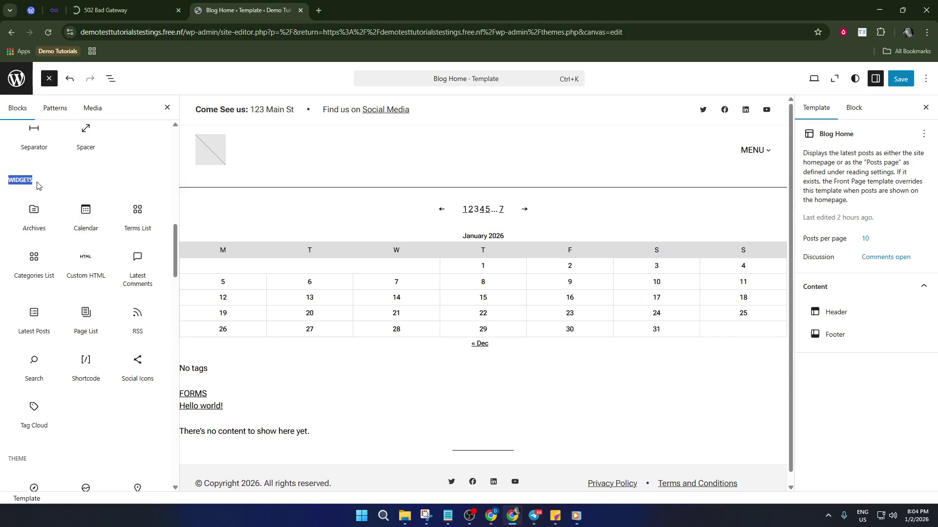